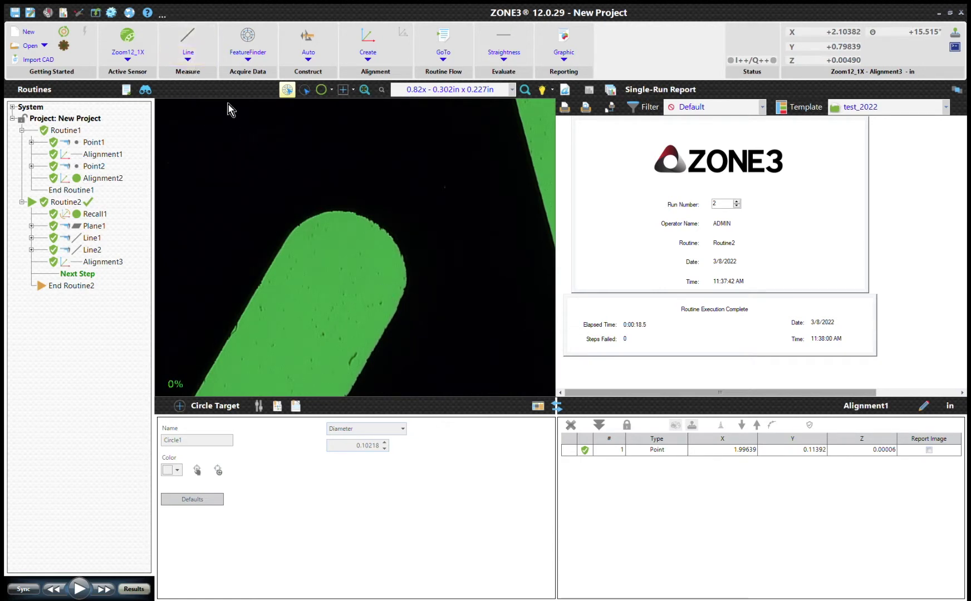
- Switch ZONE3's display from the single-run report to the 3D graphic view of the part
left_click(956, 91)
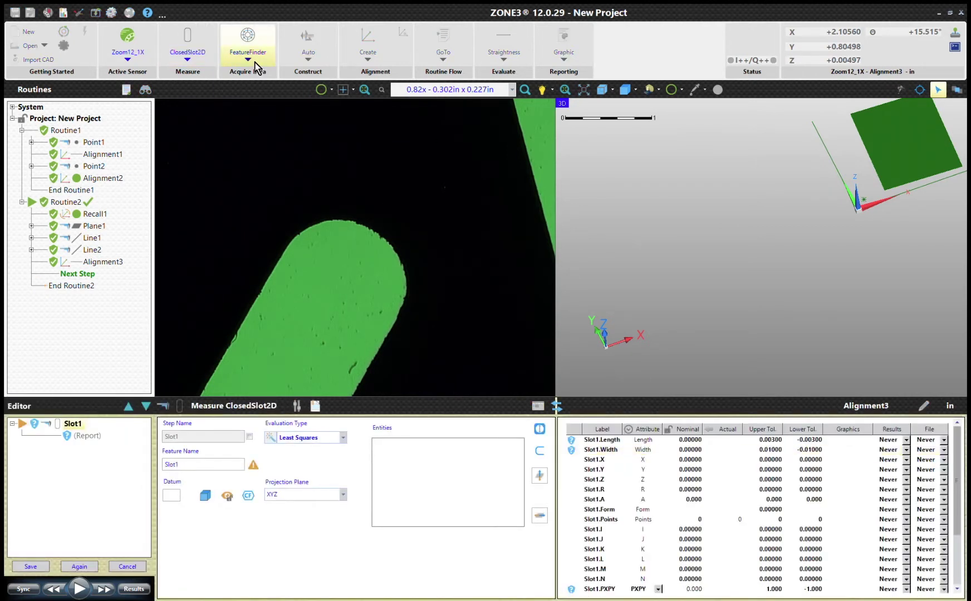
- Add a FeatureFinder edge-finding step to the Slot1 closed-slot measurement
left_click(309, 246)
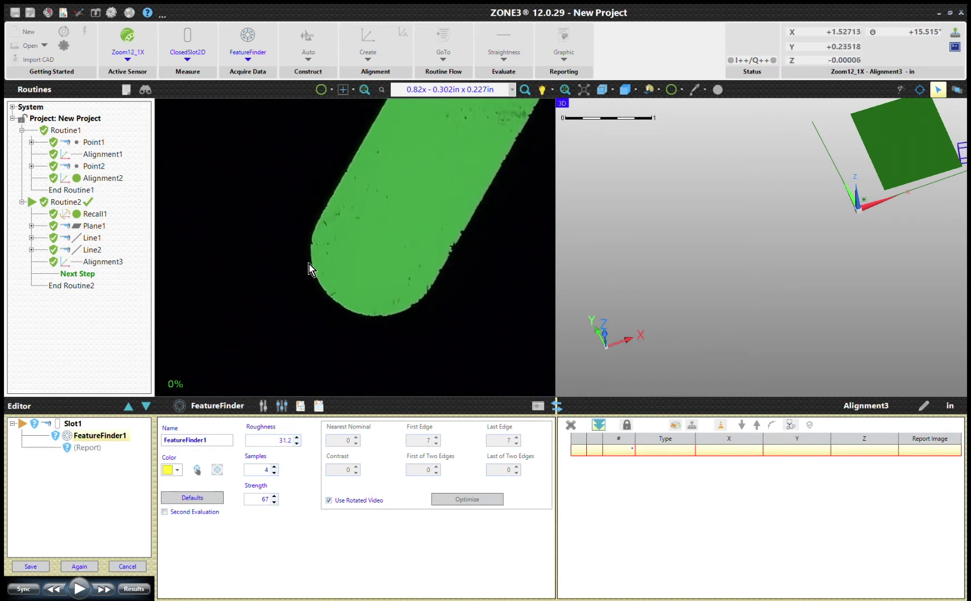
- Capture an arc on the slot's rounded end and a line along its side edge
left_click(313, 233)
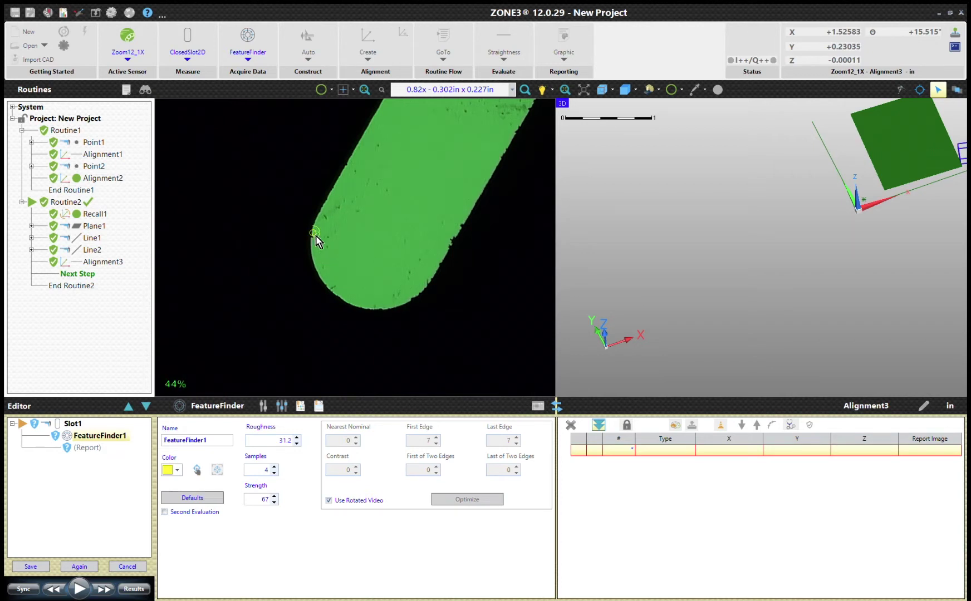
left_click(315, 239)
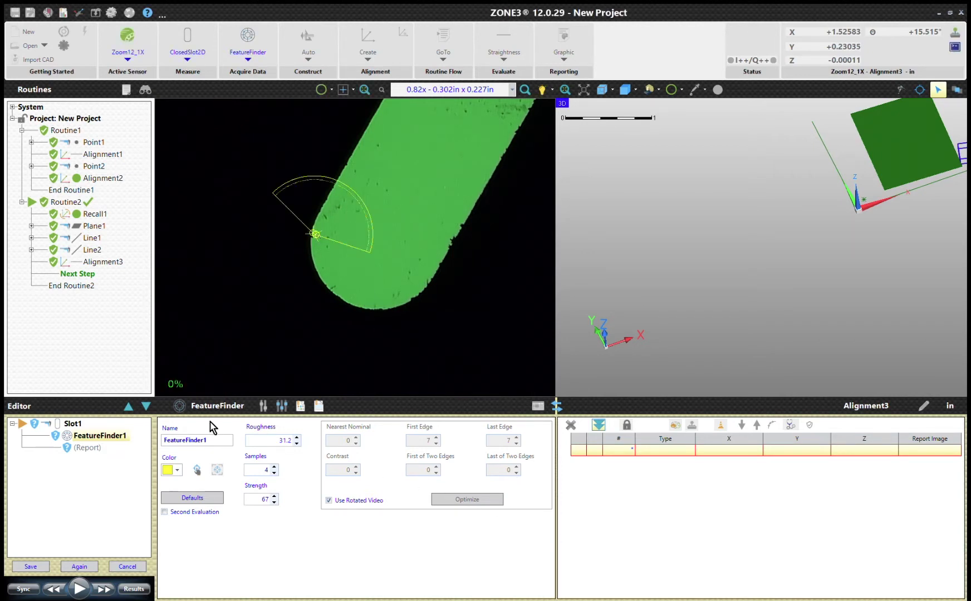
left_click(74, 423)
left_click(80, 436)
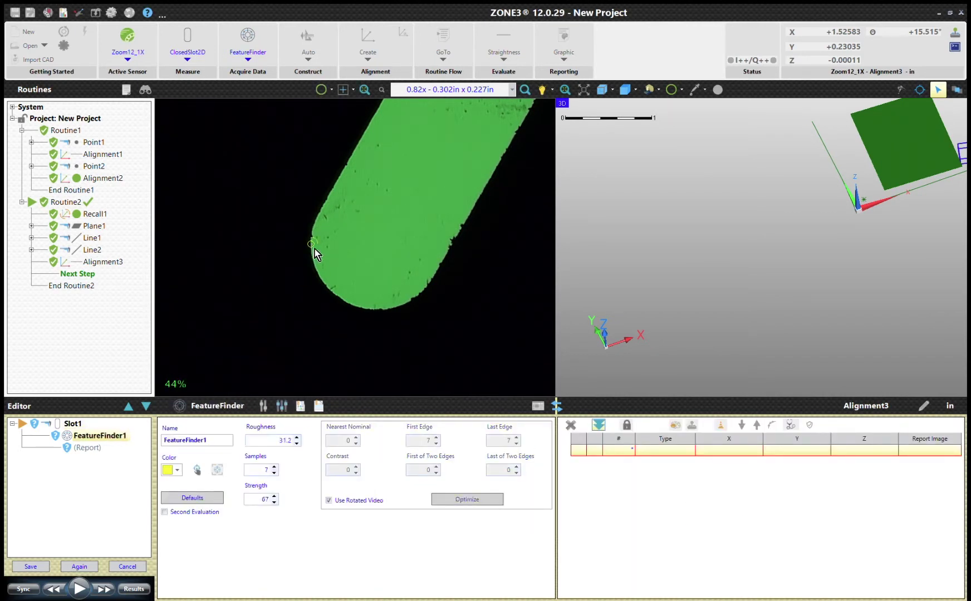
left_click(339, 299)
left_click(426, 300)
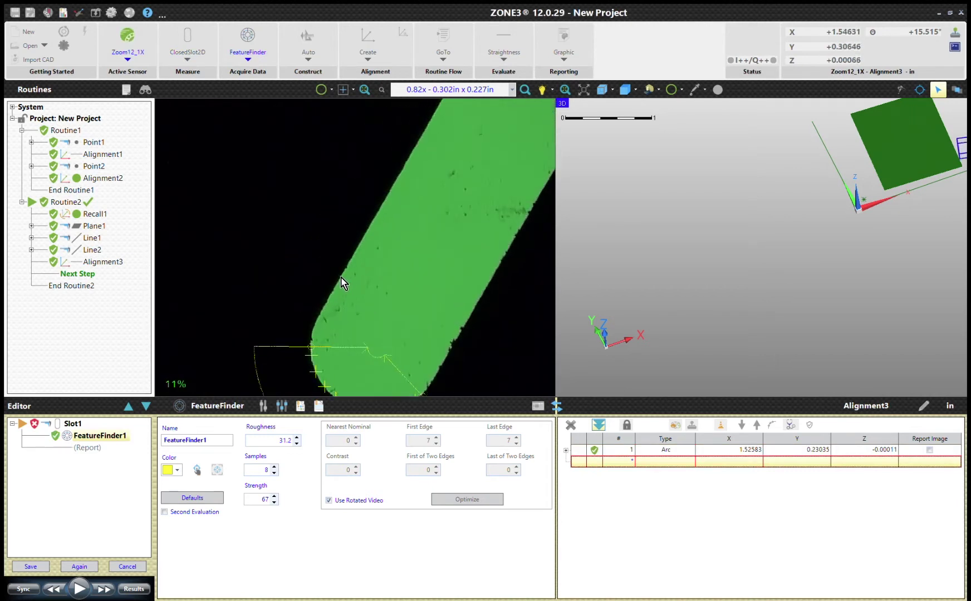
left_click(403, 174)
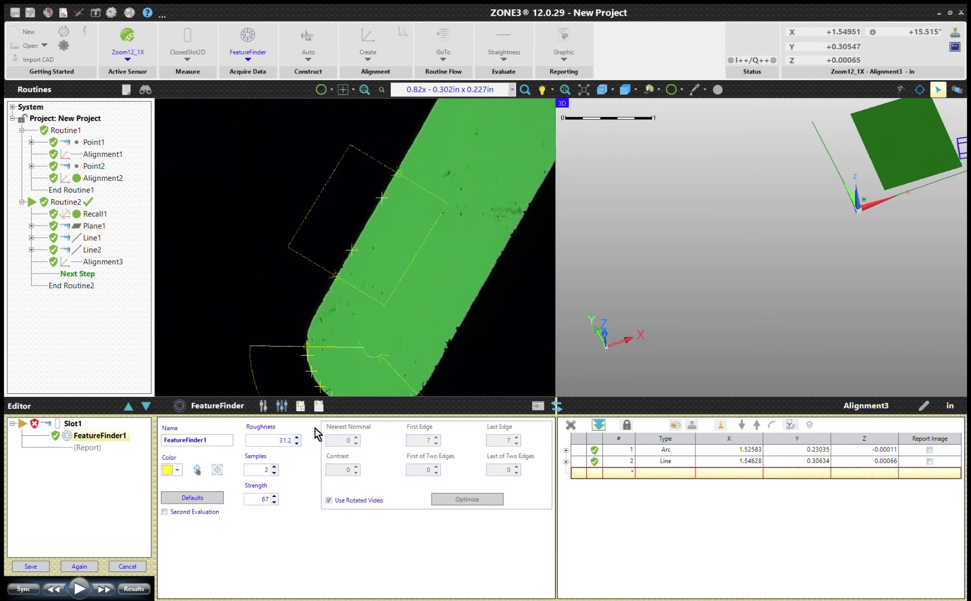
- Raise the side line's edge samples, entering 15, so it is re-measured more densely
left_click(657, 470)
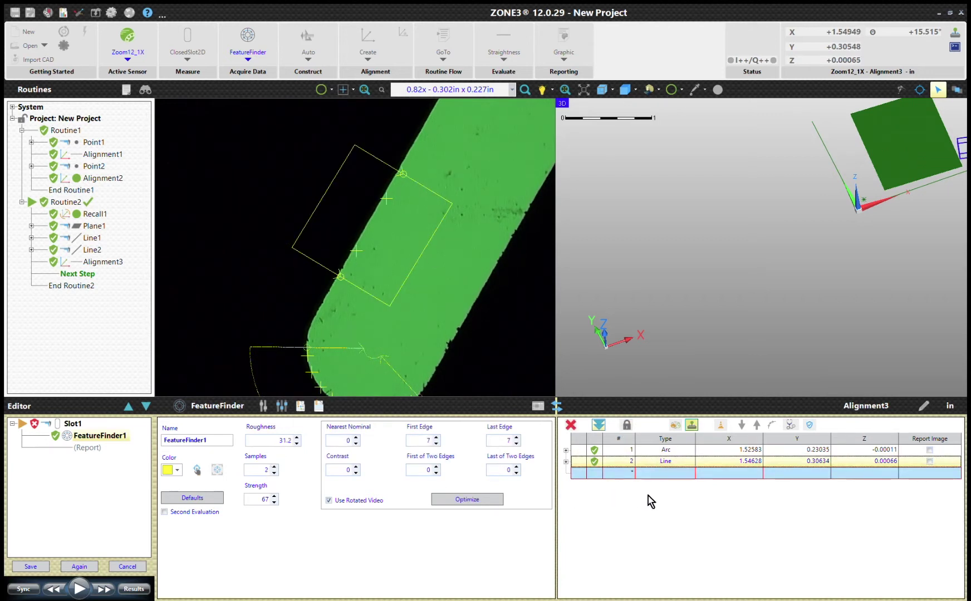
left_click(276, 471)
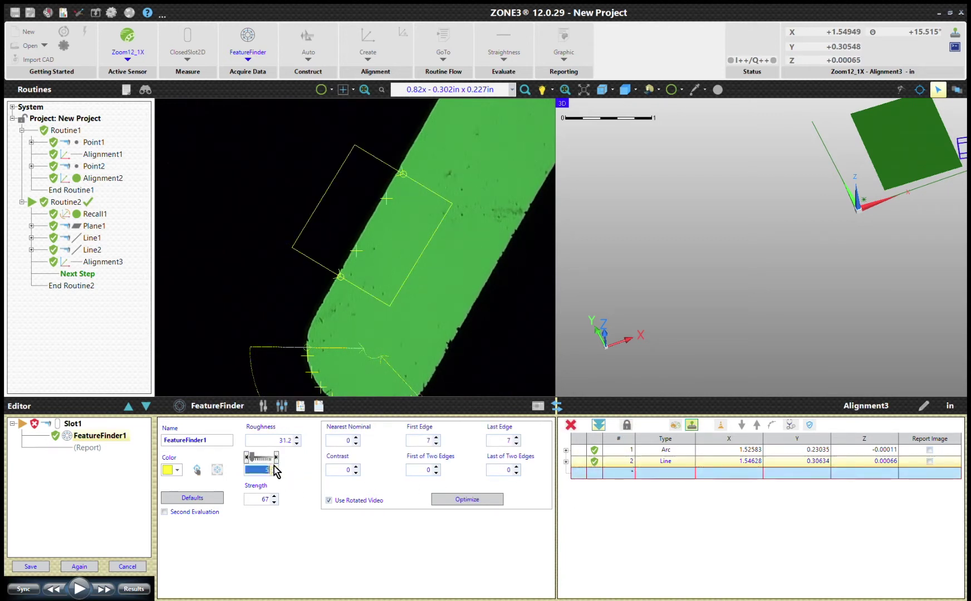
left_click(254, 459)
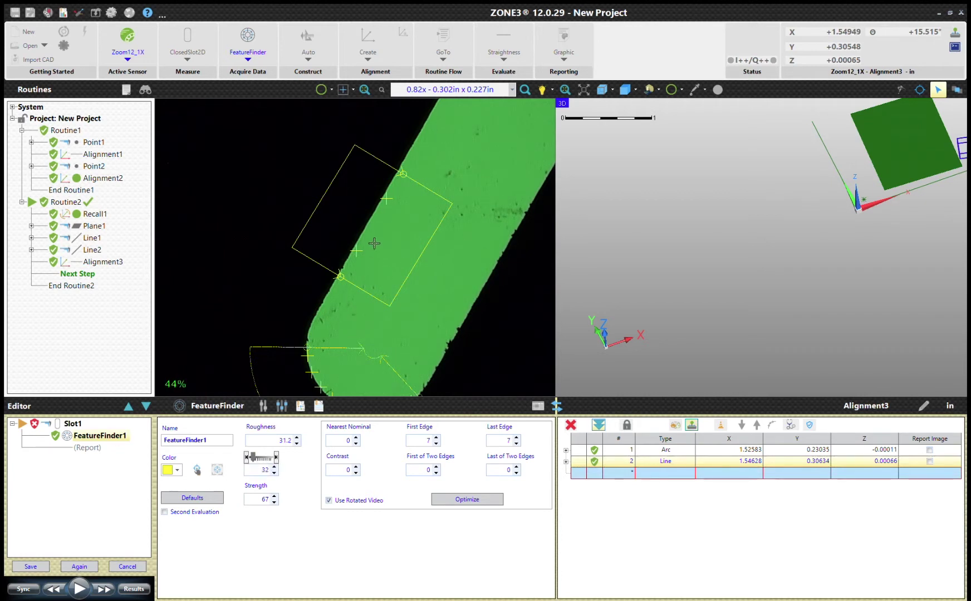
left_click(270, 472)
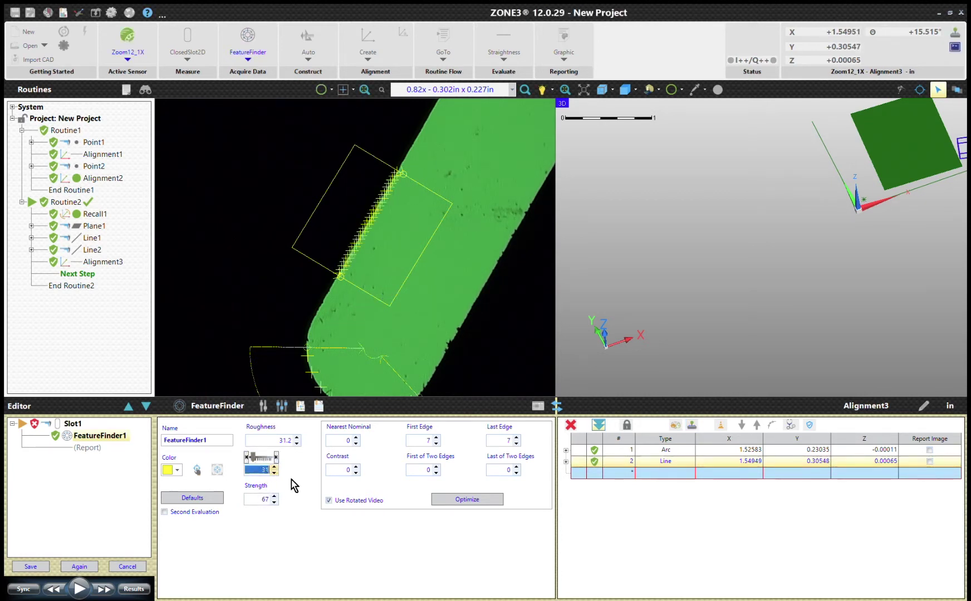
type("15")
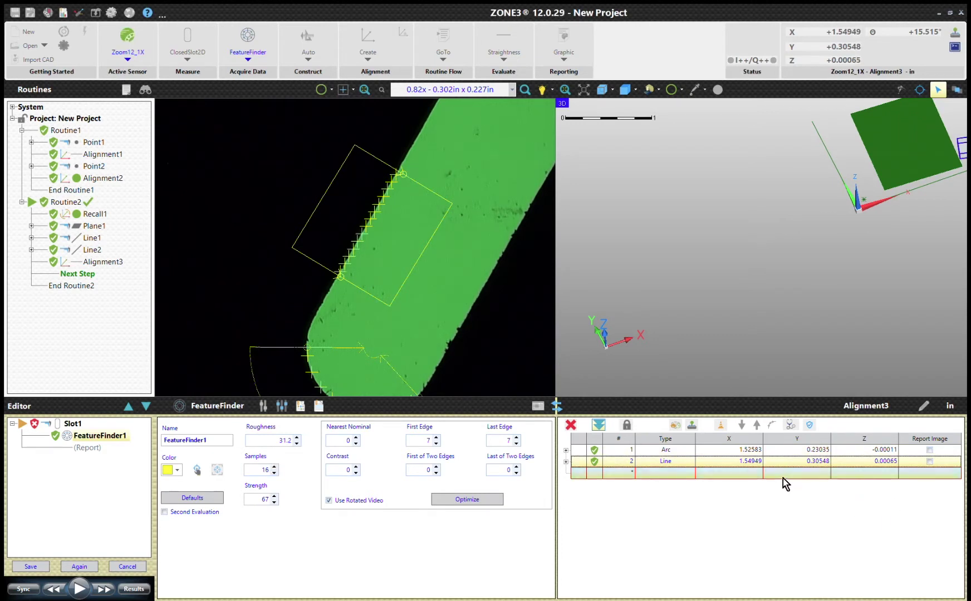
- Move the stage along the slot and capture three more lines on both long edges
left_click(708, 476)
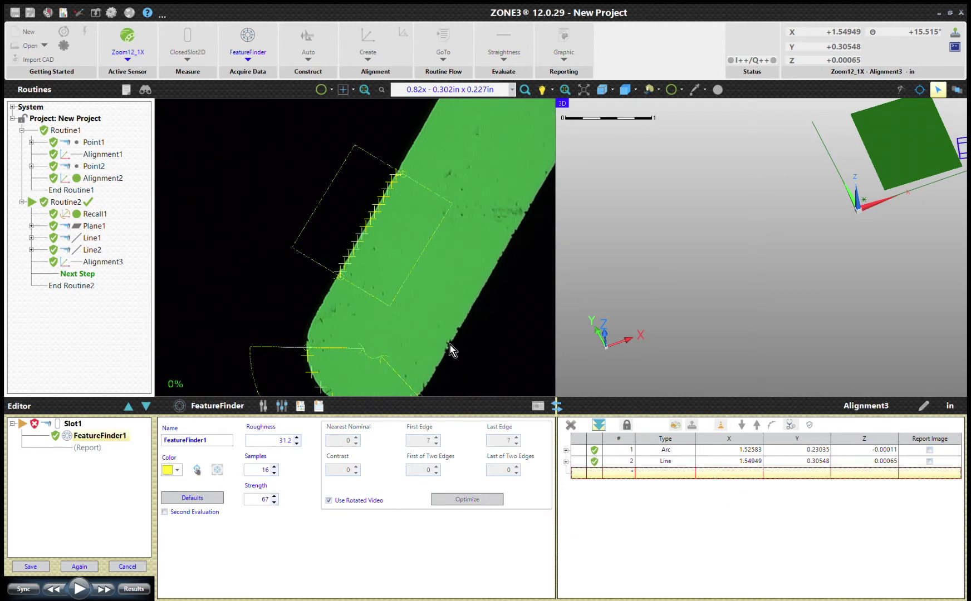
left_click_drag(445, 345, 347, 320)
left_click(408, 218)
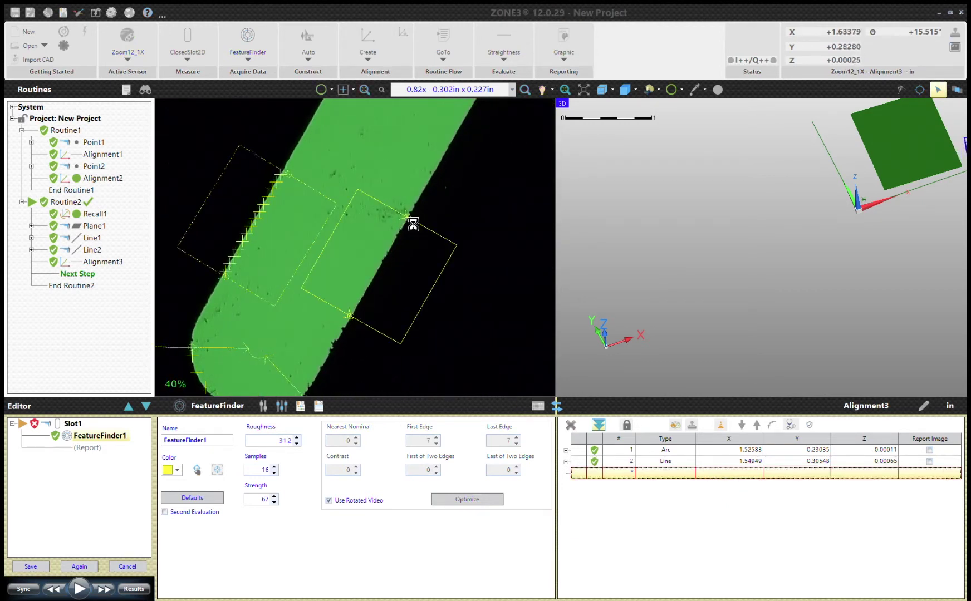
left_click_drag(402, 242, 427, 197)
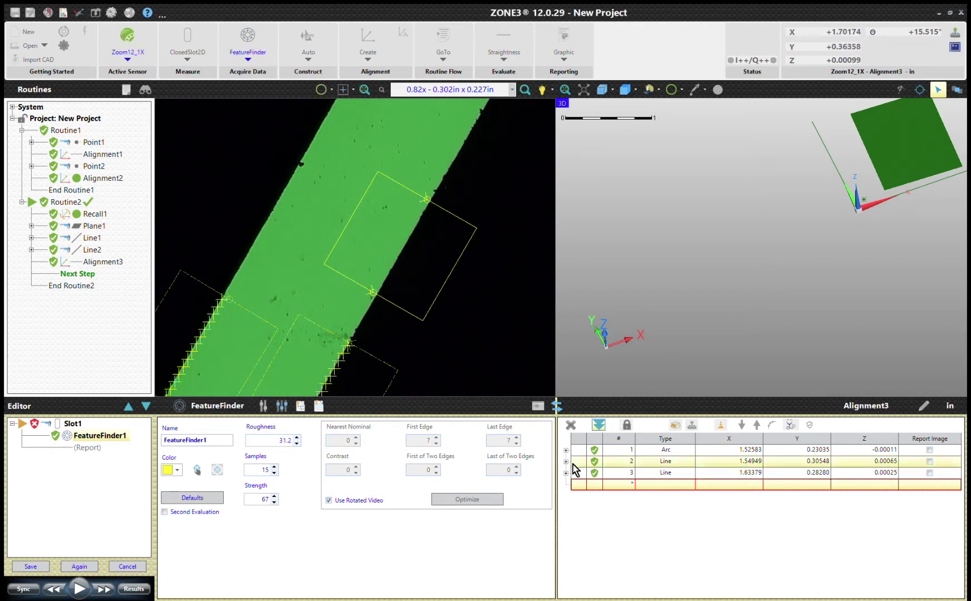
left_click(640, 479)
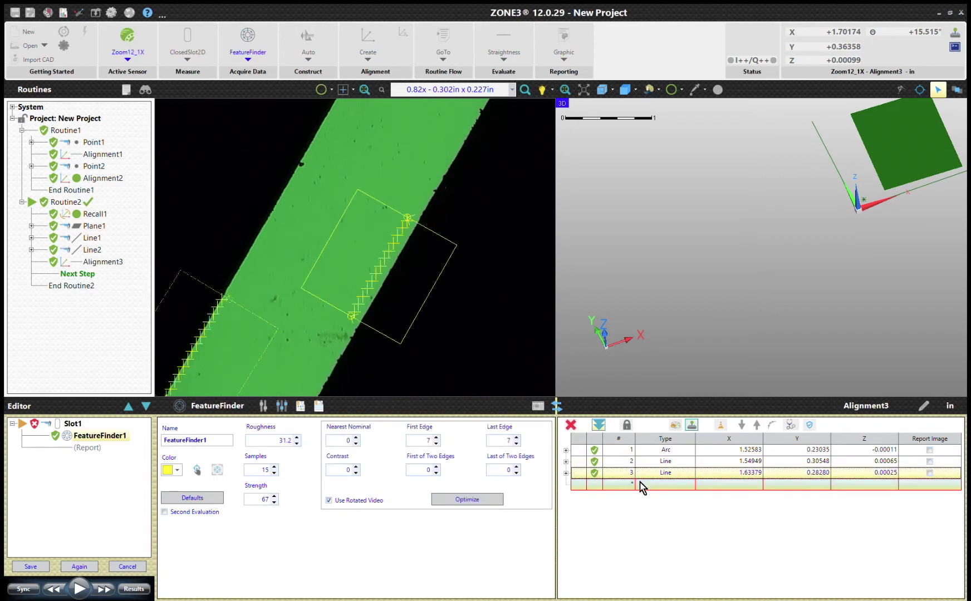
left_click(445, 187)
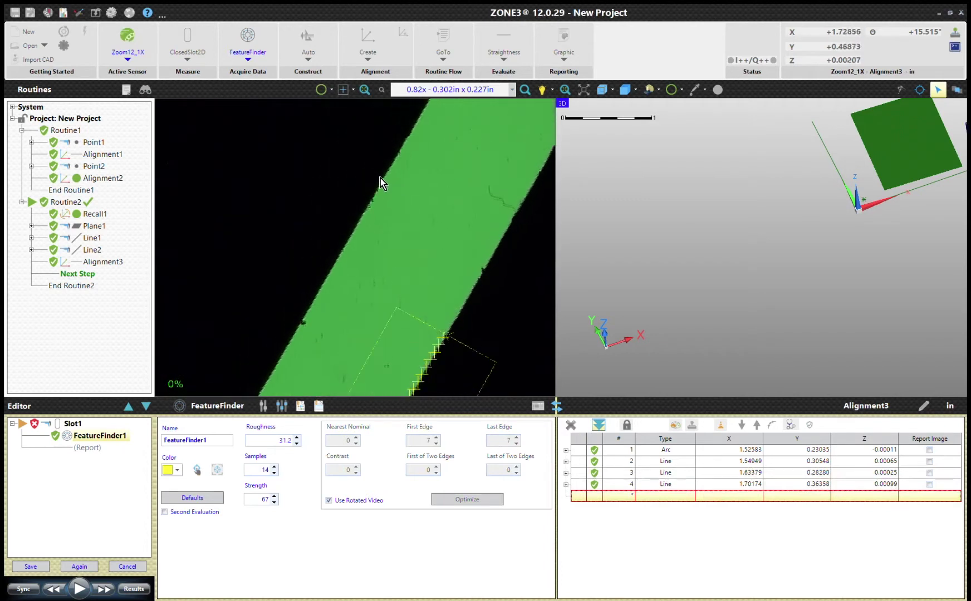
left_click_drag(378, 196, 321, 301)
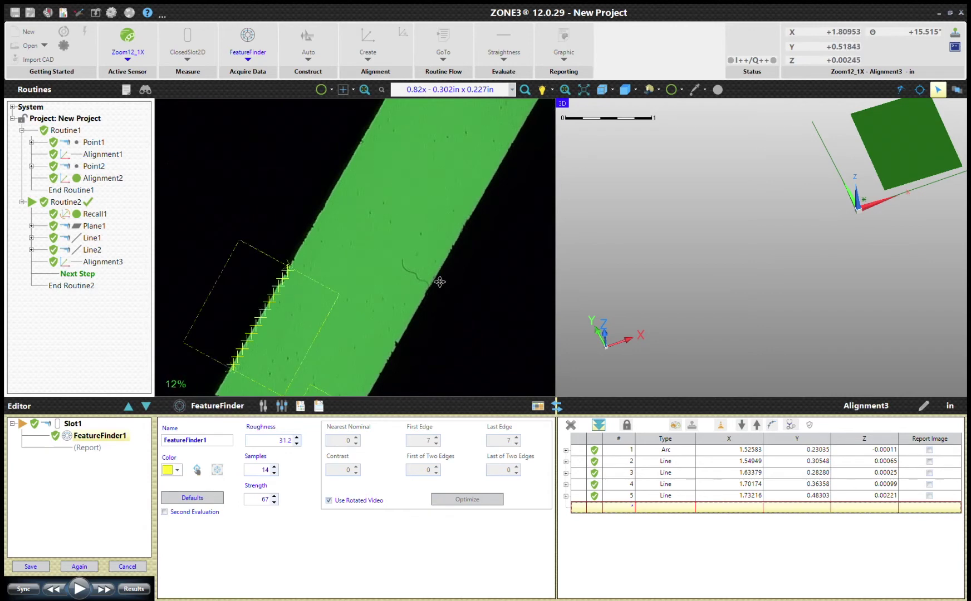
left_click(387, 202)
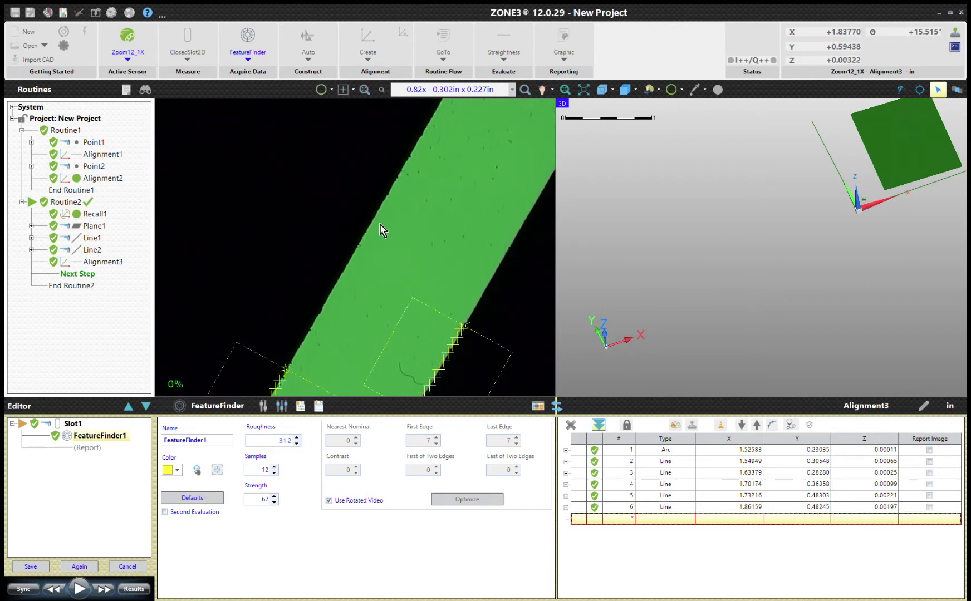
- Capture further edge lines on both the left and right sides of the slot
left_click(391, 204)
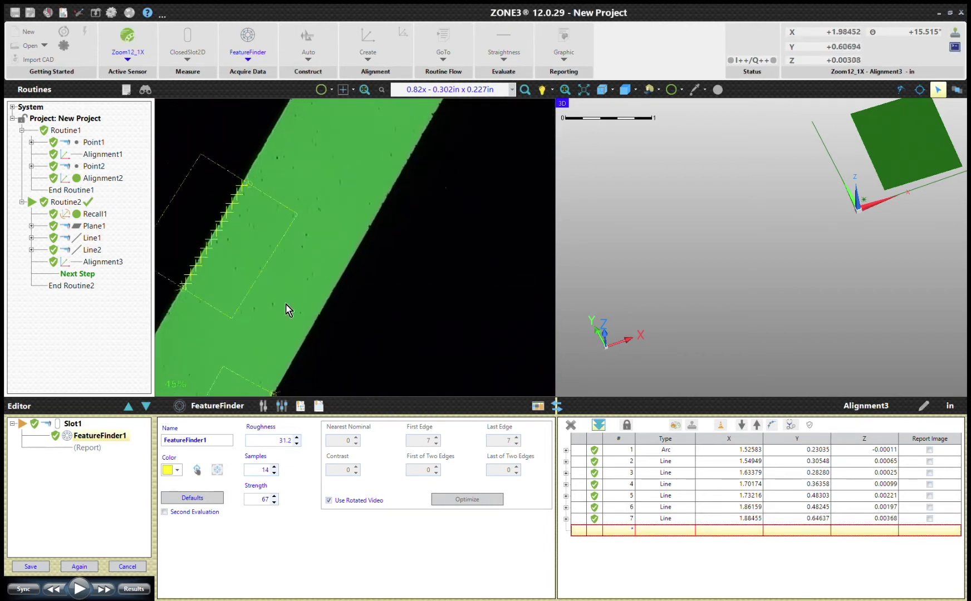
left_click(378, 211)
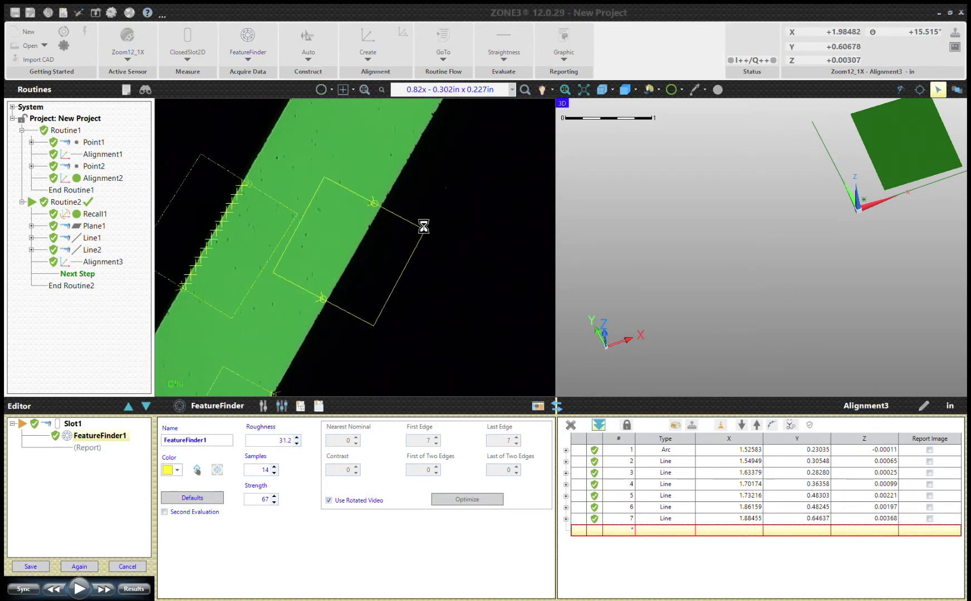
left_click(627, 519)
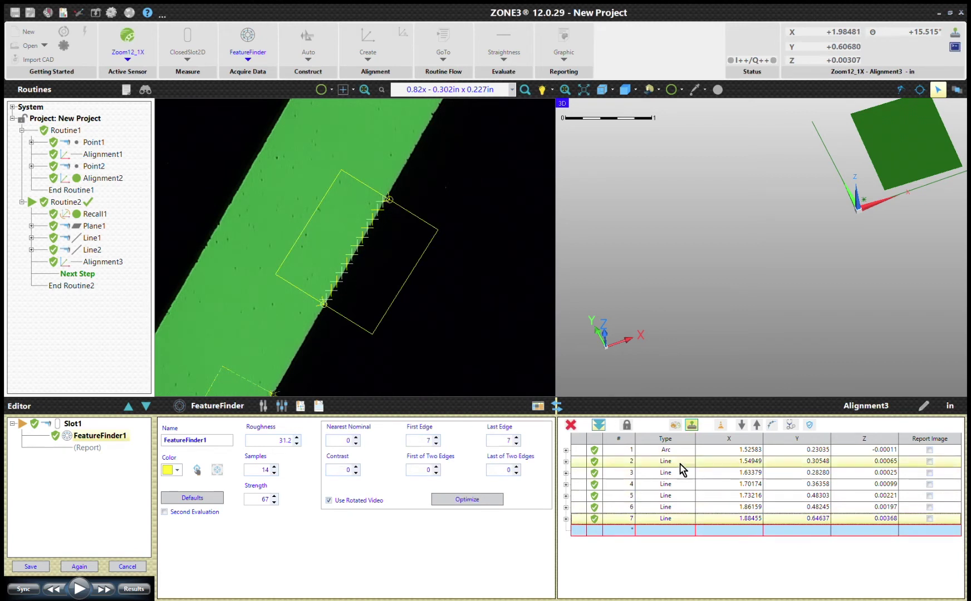
left_click(650, 530)
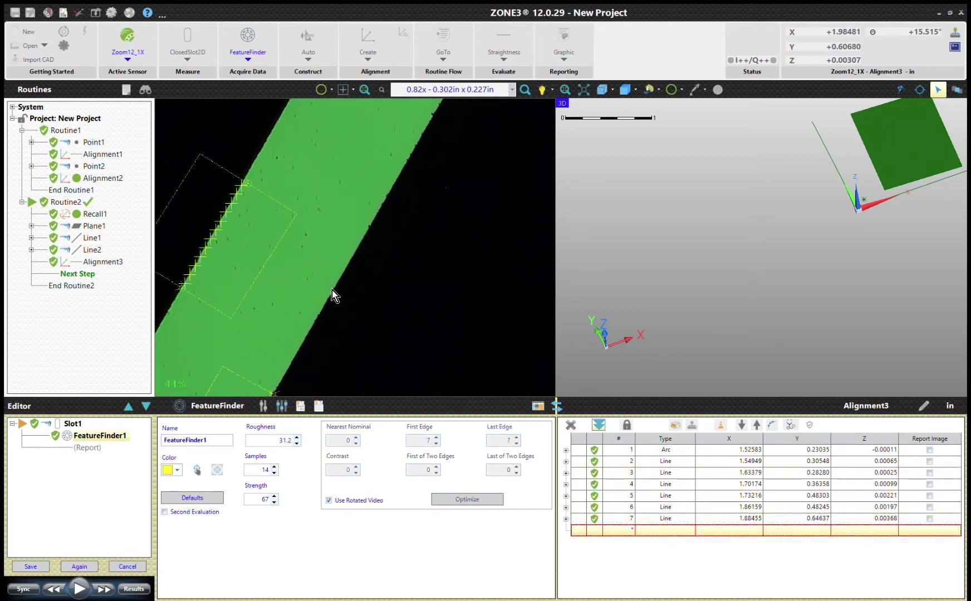
left_click_drag(332, 290, 389, 190)
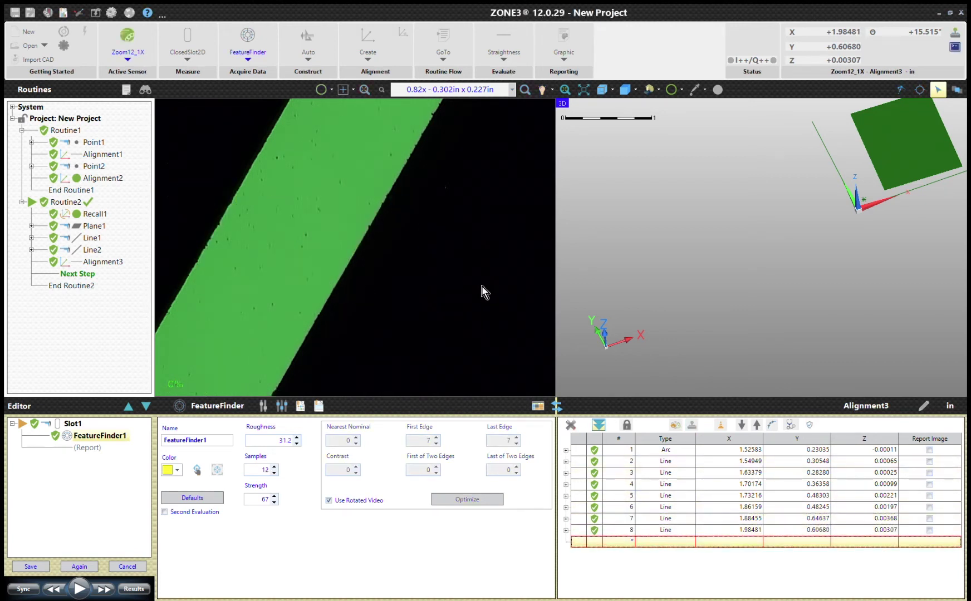
- Move the stage to the slot's far rounded end and fit a three-point arc there
left_click(290, 122)
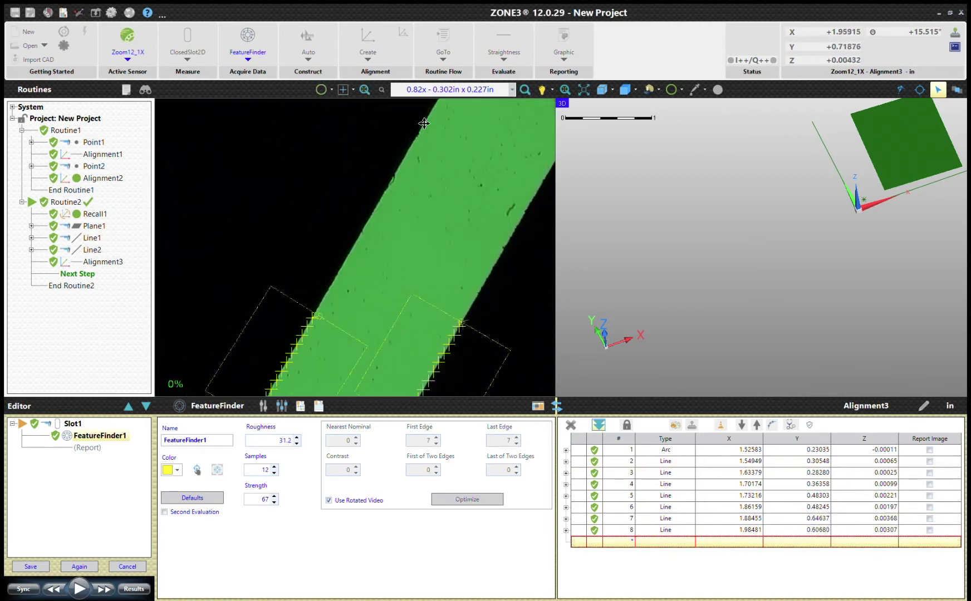
left_click(429, 127)
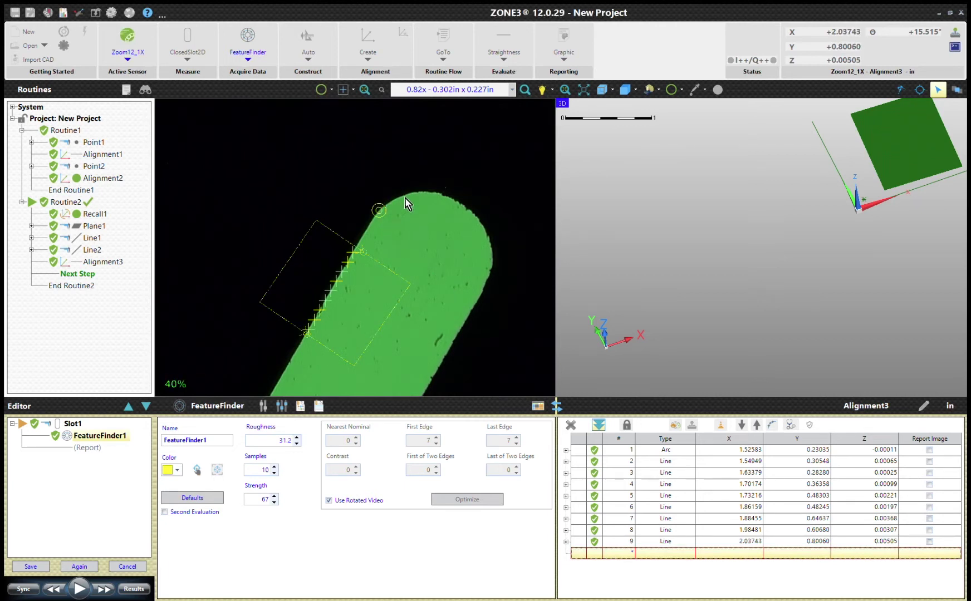
left_click(456, 202)
left_click(492, 280)
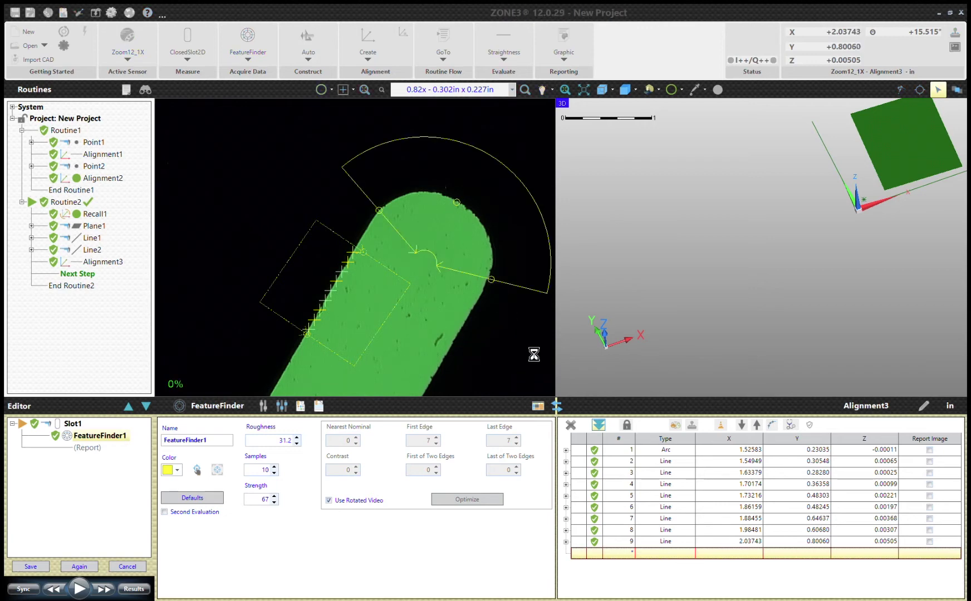
- Set Slot1's nominal length to 0.875 and nominal width to 0.100 in the report
left_click(608, 451)
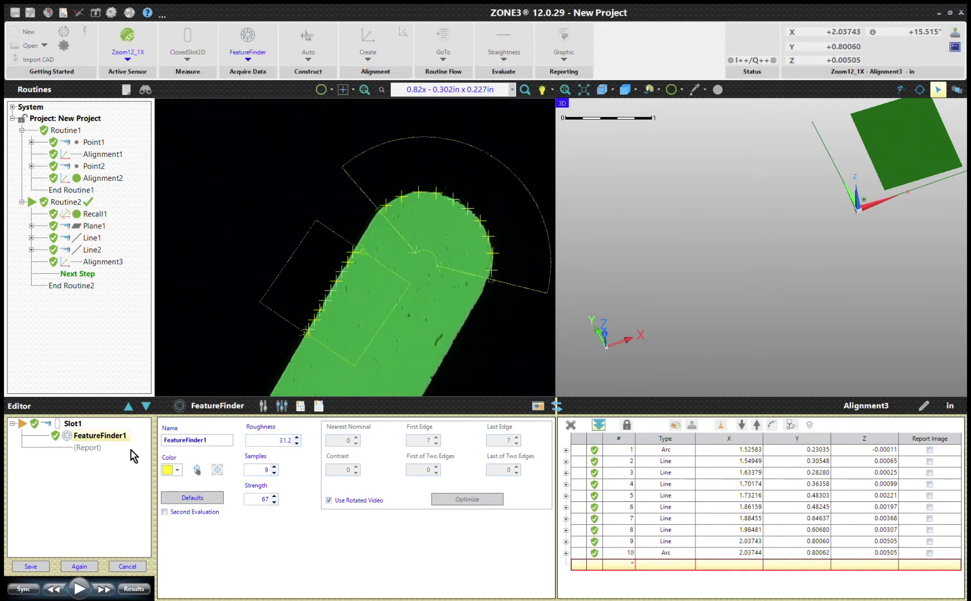
left_click(89, 449)
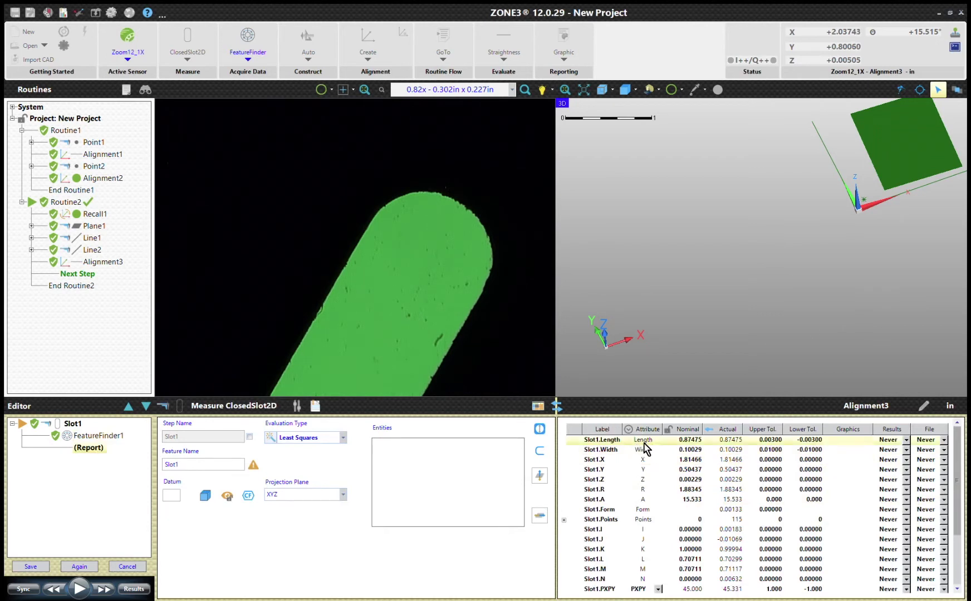
left_click(693, 444)
key("BackSpace")
type(".875")
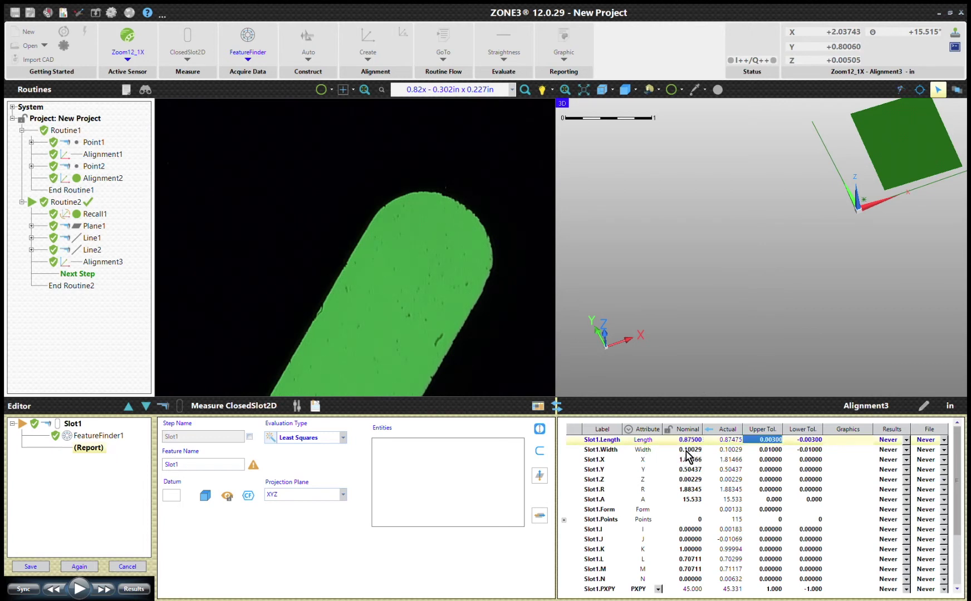
left_click(690, 450)
type(".")
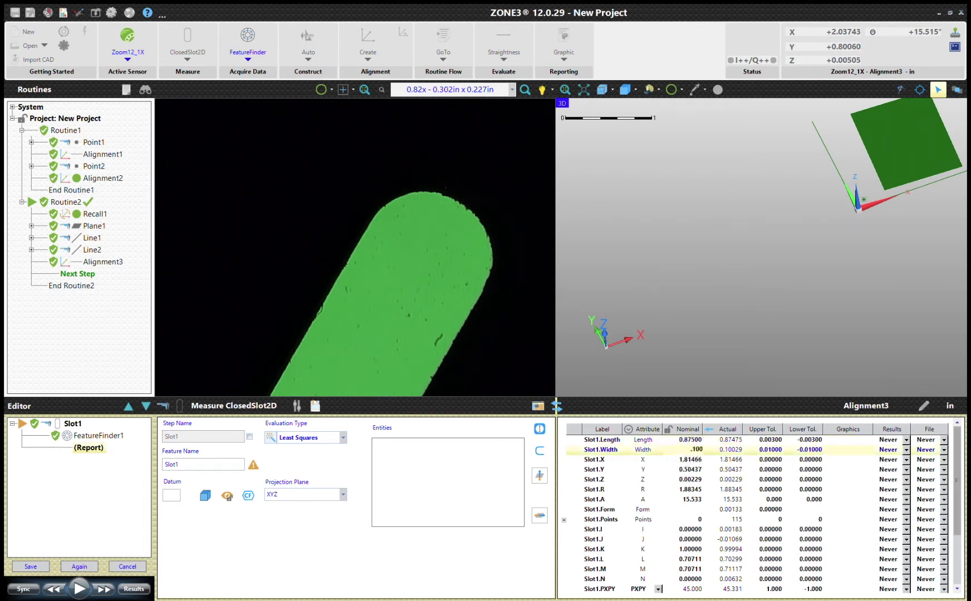
type("100")
key("Tab")
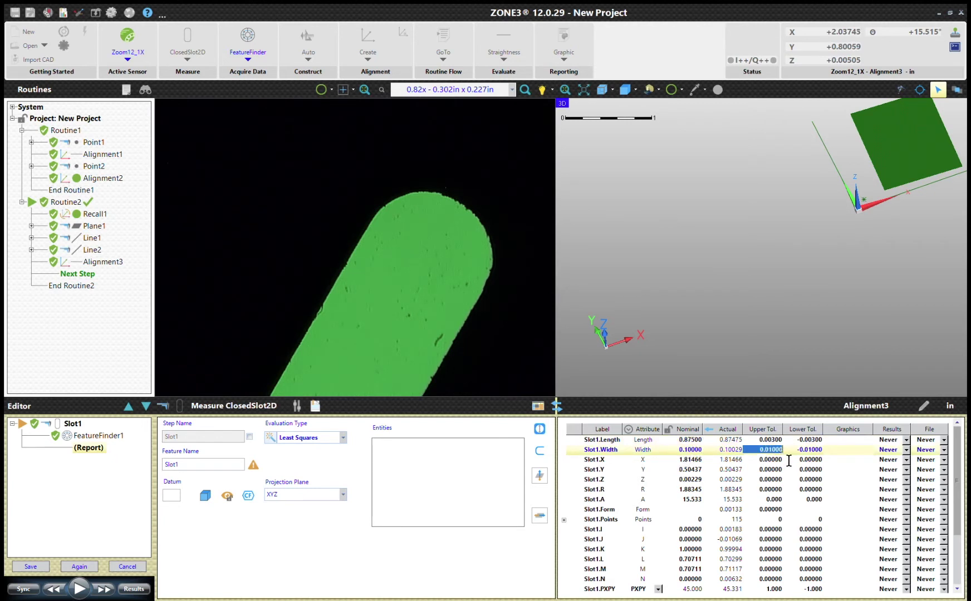
- Give Slot1's width +0.003/-0.003 tolerances and re-run the measurement
key("BackSpace")
type(".003")
key("Tab")
type("-")
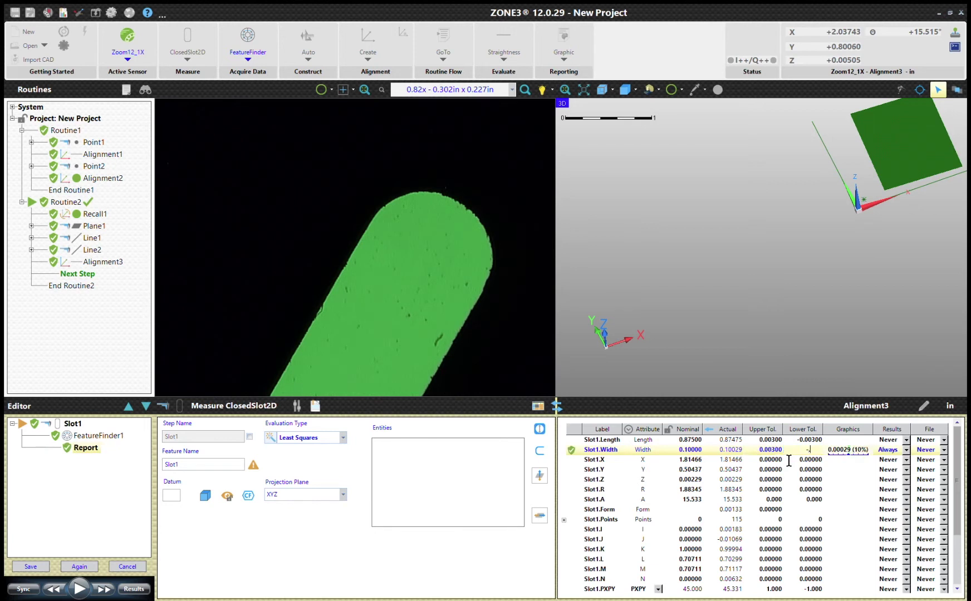
type("0.003")
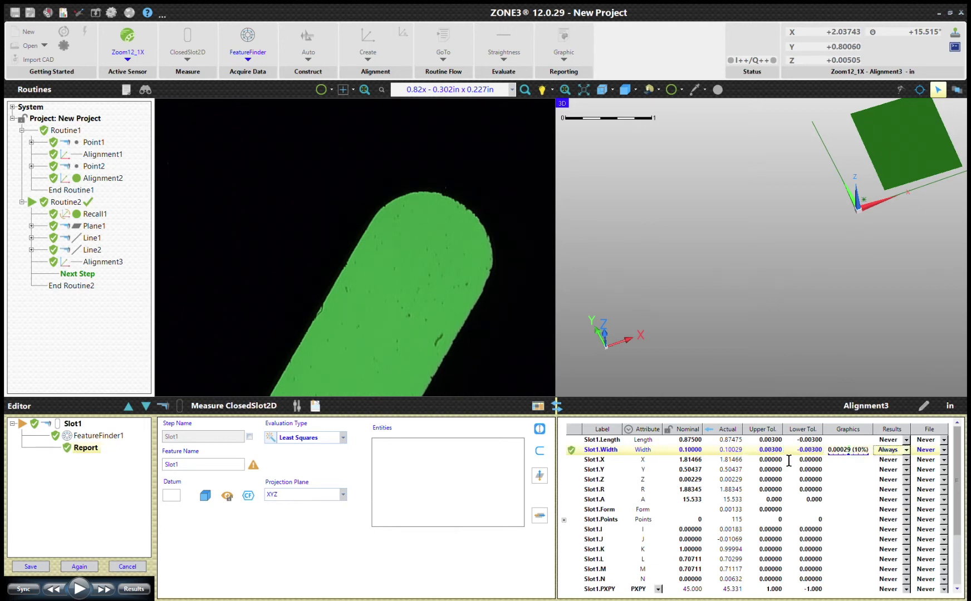
left_click(906, 442)
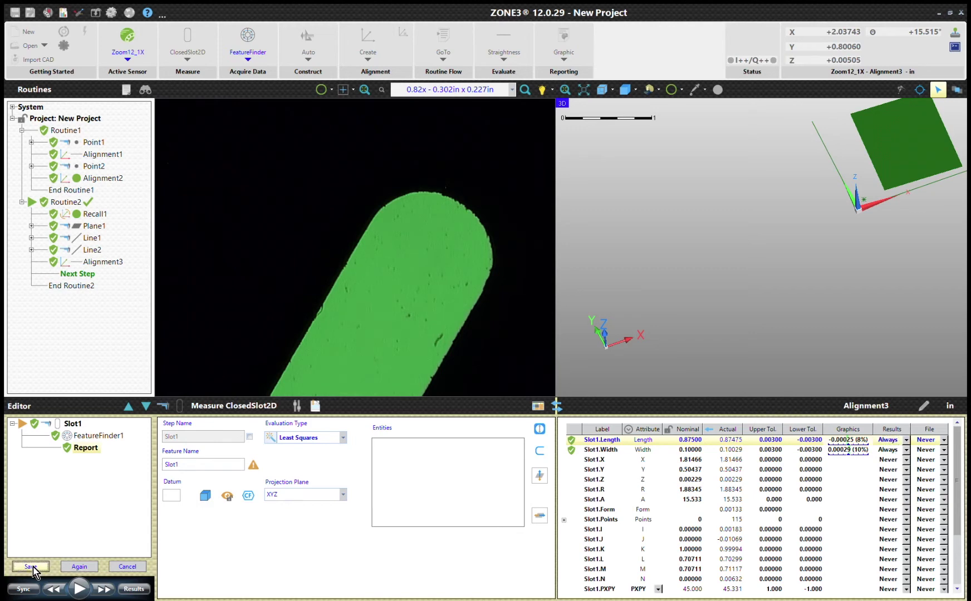
left_click(80, 589)
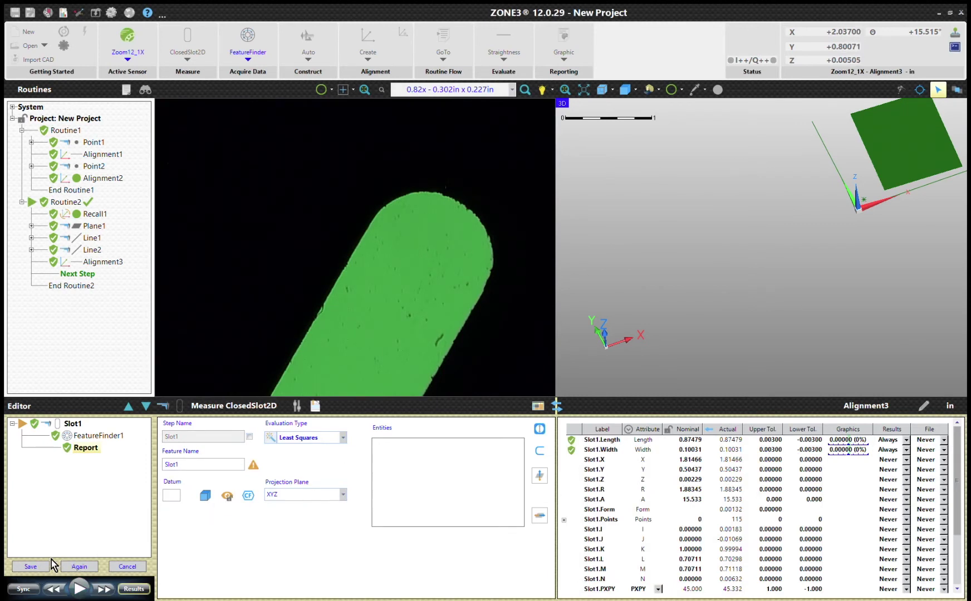
- Save Slot1 as a completed step in Routine2, after Alignment3
left_click(31, 567)
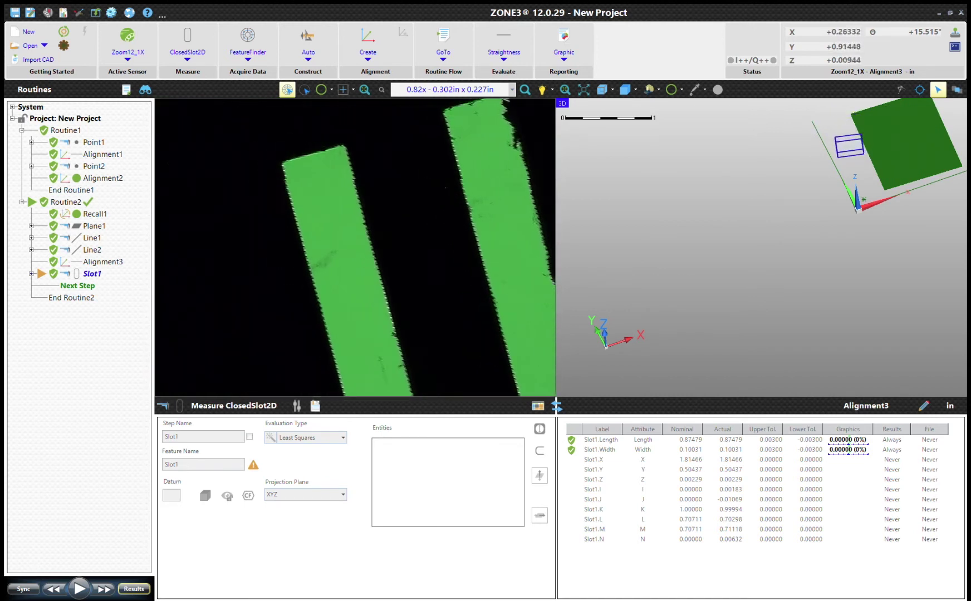
- Create a ClosedSlot2D Slot2 and capture edge lines along both strip sides and its bottom end
left_click(188, 41)
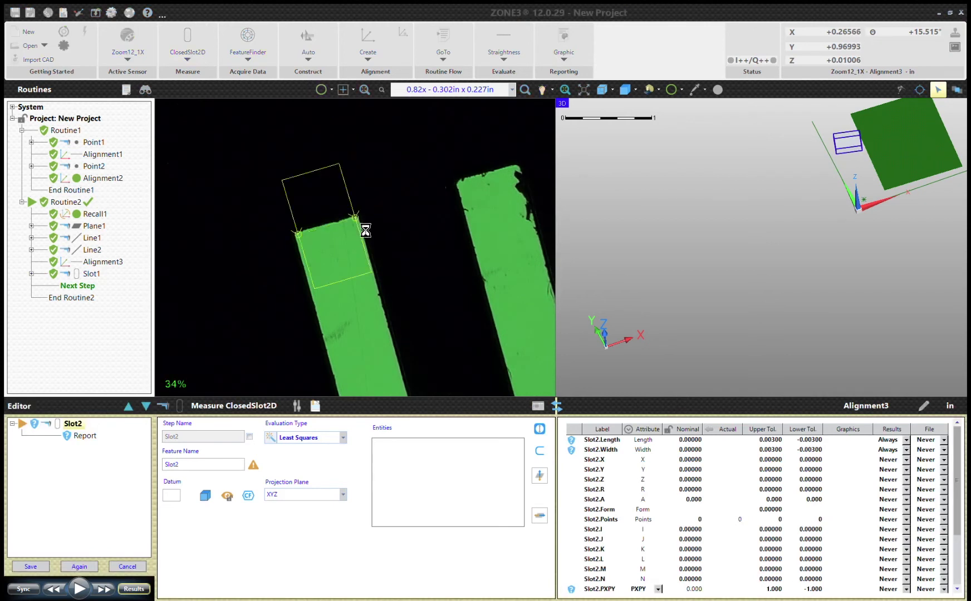
left_click(393, 350)
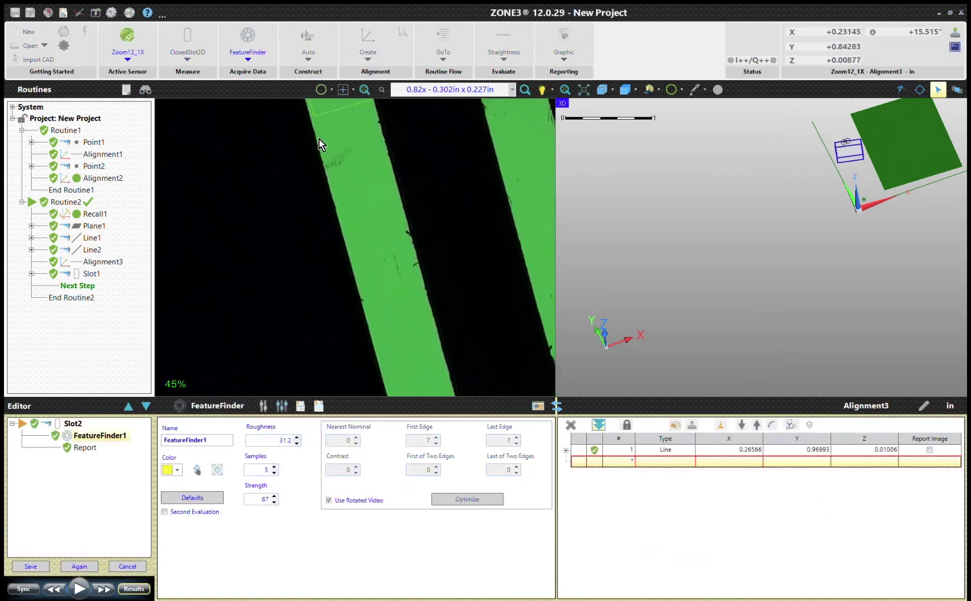
left_click_drag(319, 140, 361, 294)
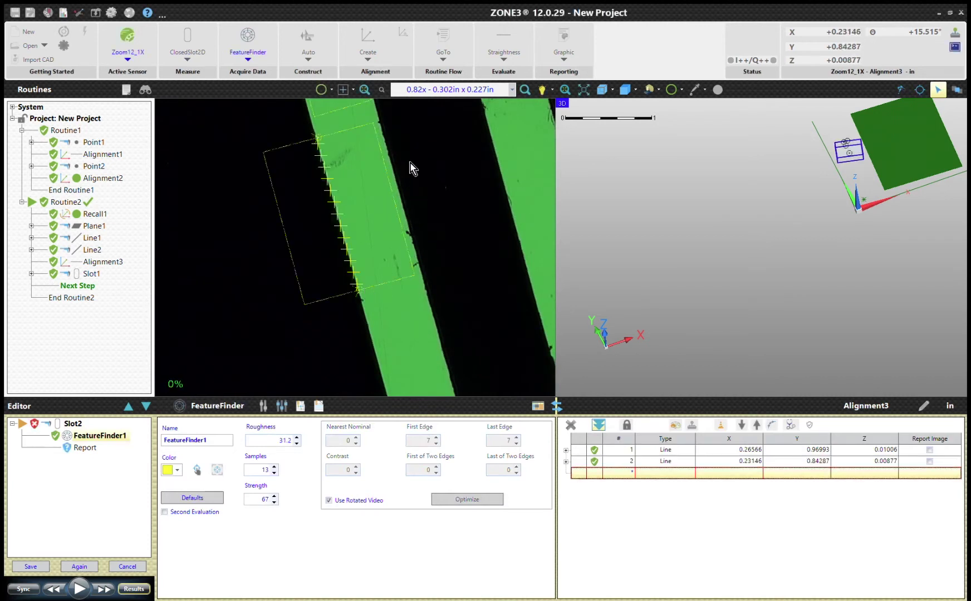
left_click_drag(382, 127, 425, 282)
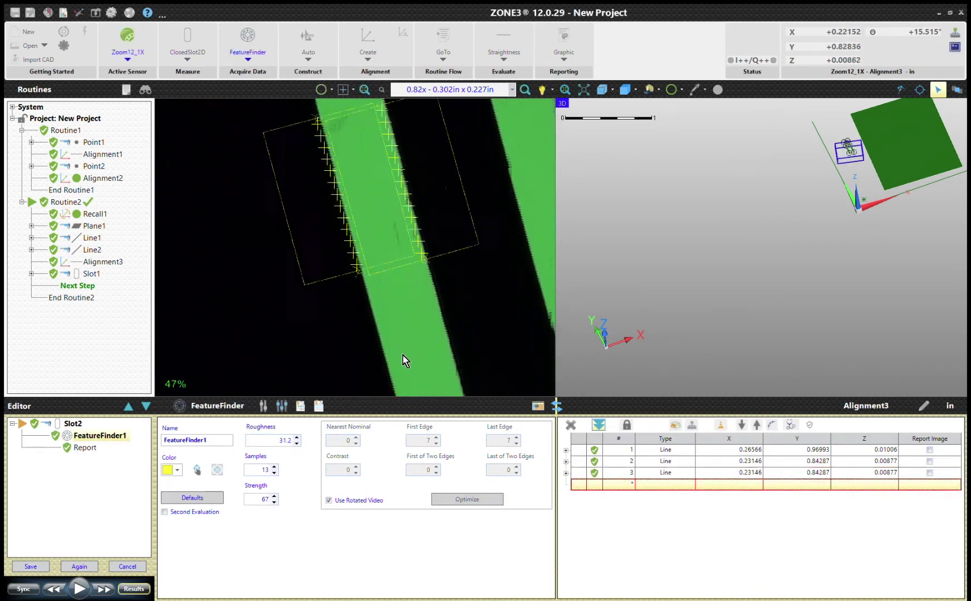
left_click_drag(401, 183, 429, 295)
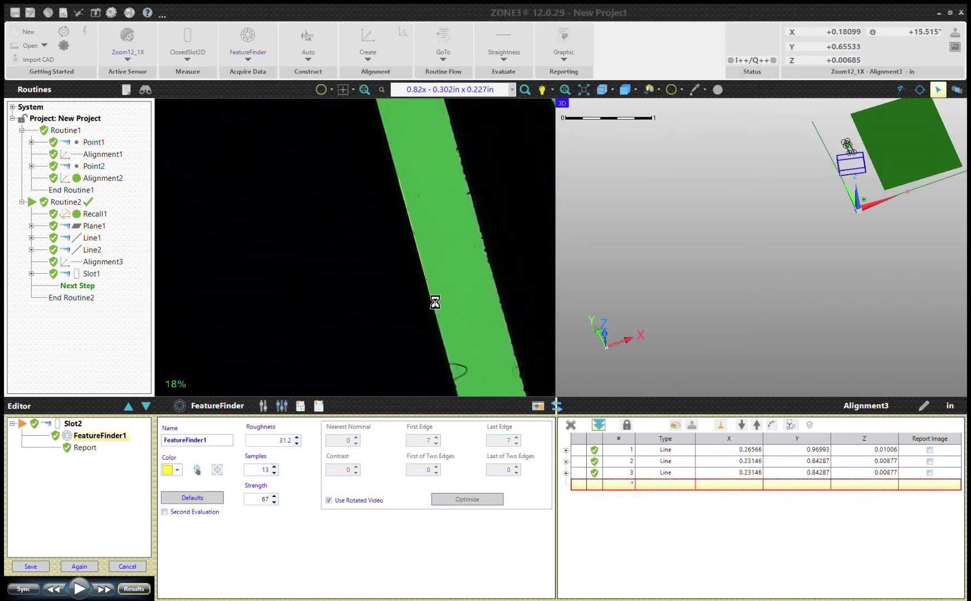
left_click_drag(465, 173, 498, 294)
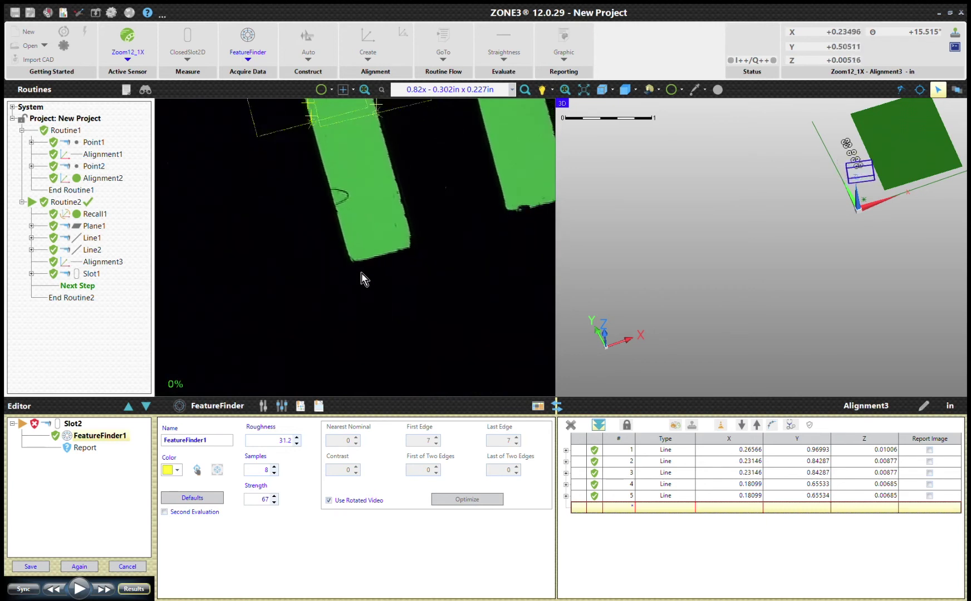
left_click(345, 252)
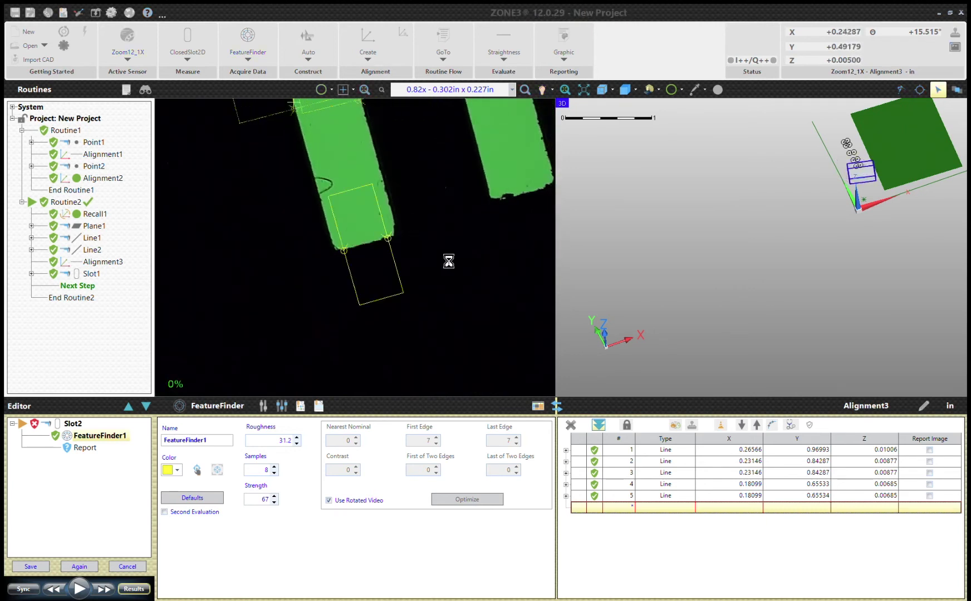
- Enter Slot2 nominals of 0.5 length and 0.050 width, then save Slot2 after Slot1
left_click(87, 448)
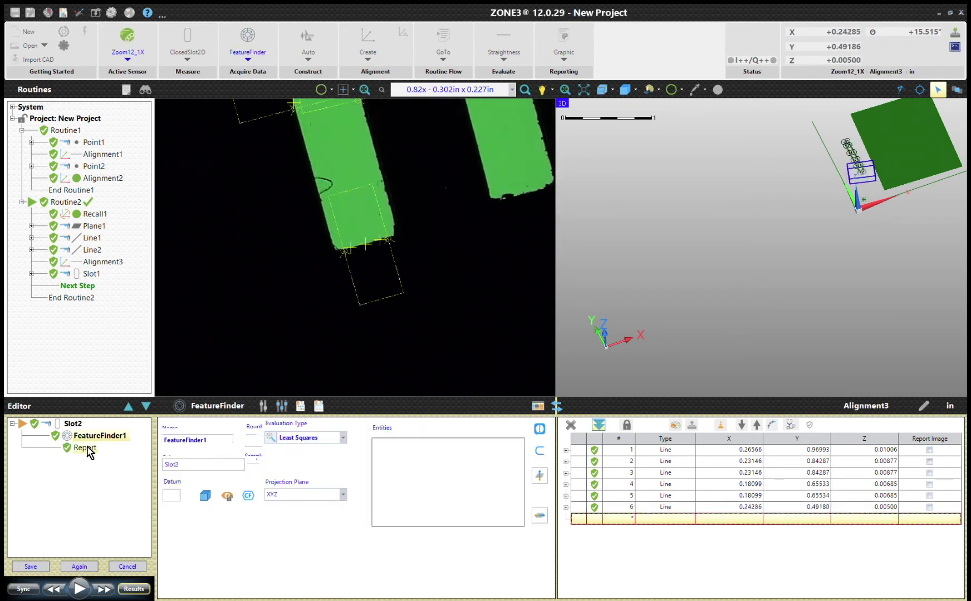
double_click(685, 441)
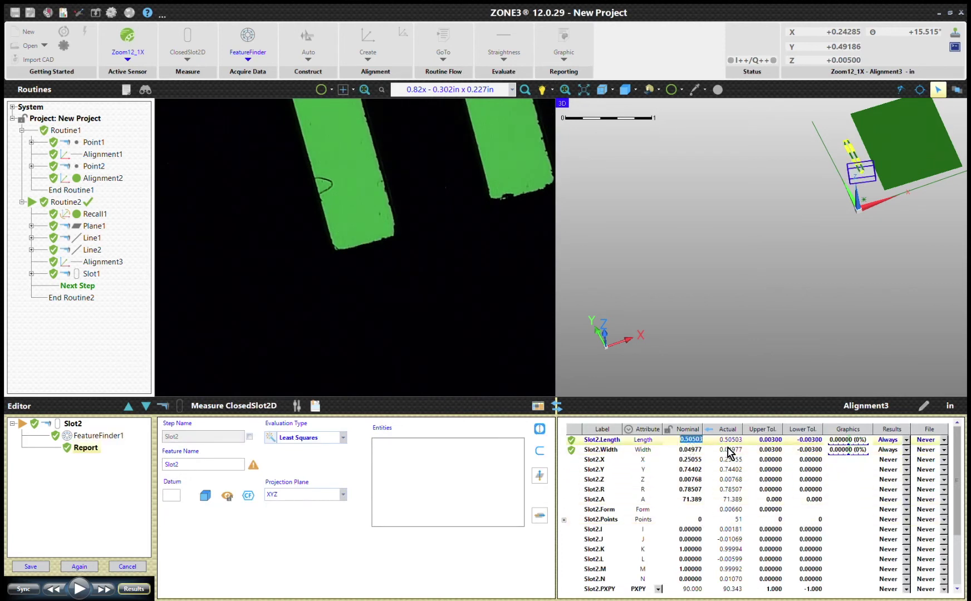
type(".5")
double_click(689, 451)
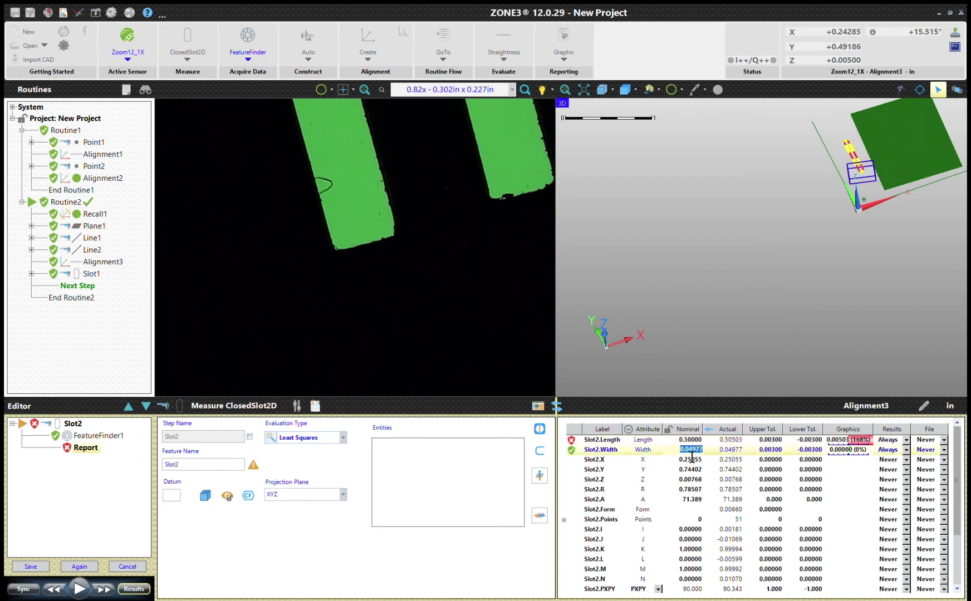
type(".050")
key("Tab")
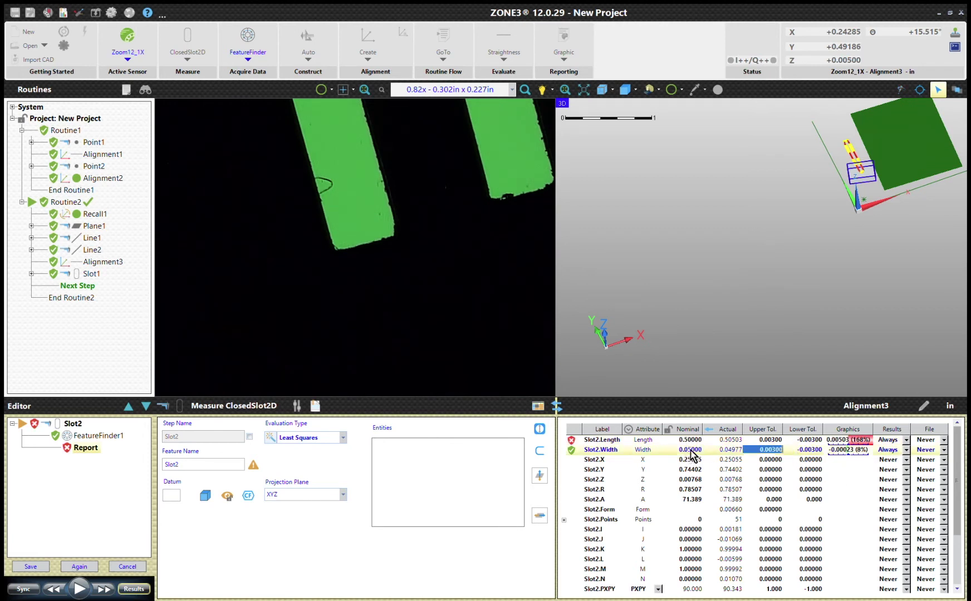
left_click(770, 440)
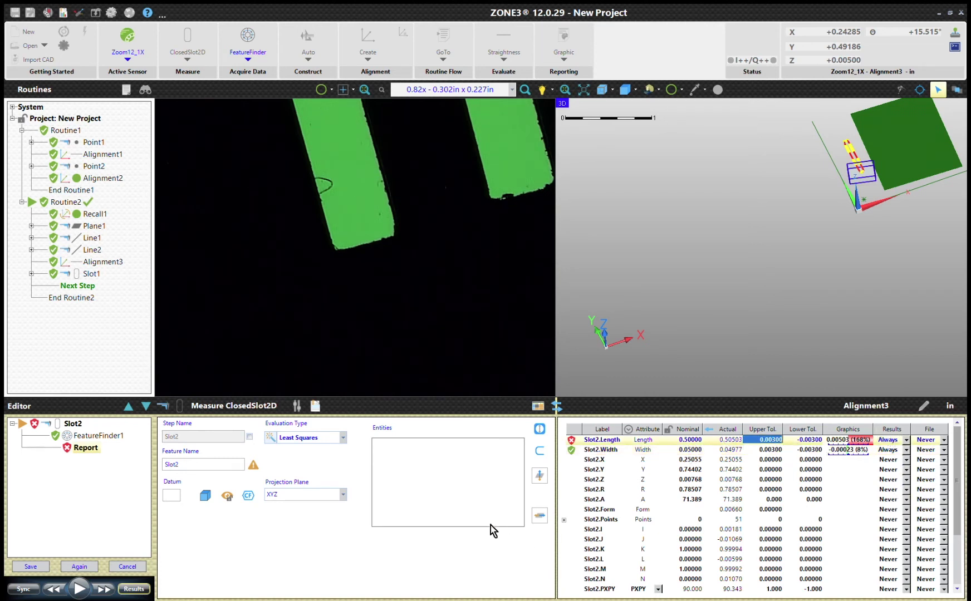
left_click(40, 567)
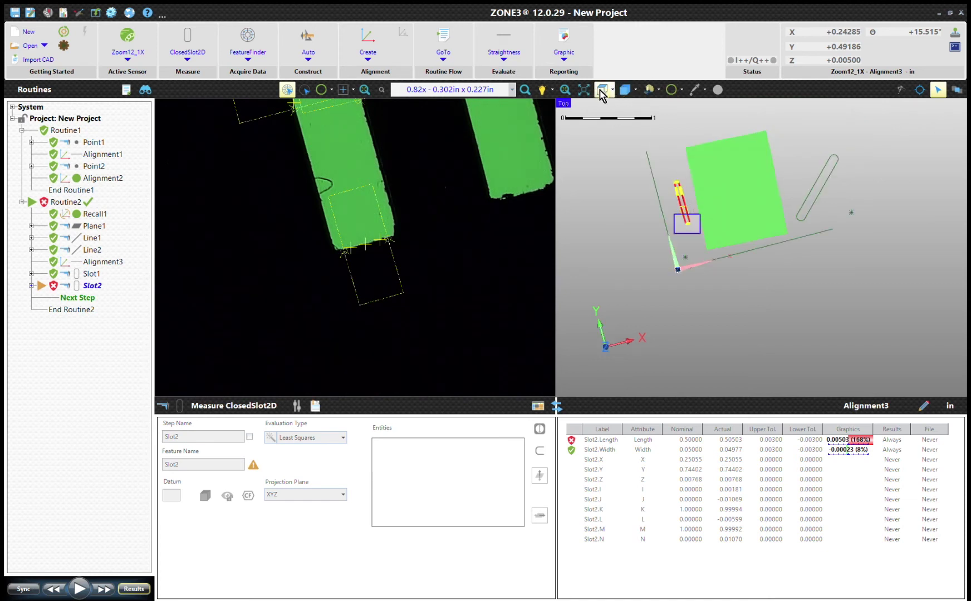
scroll(752, 238, "up", 3)
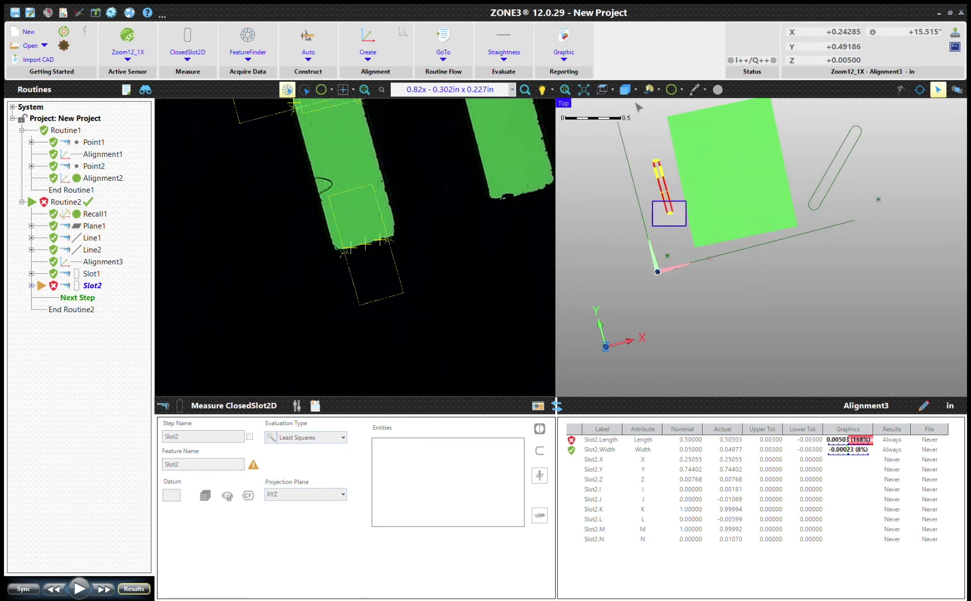
middle_click_drag(745, 217, 741, 219)
scroll(682, 179, "up", 5)
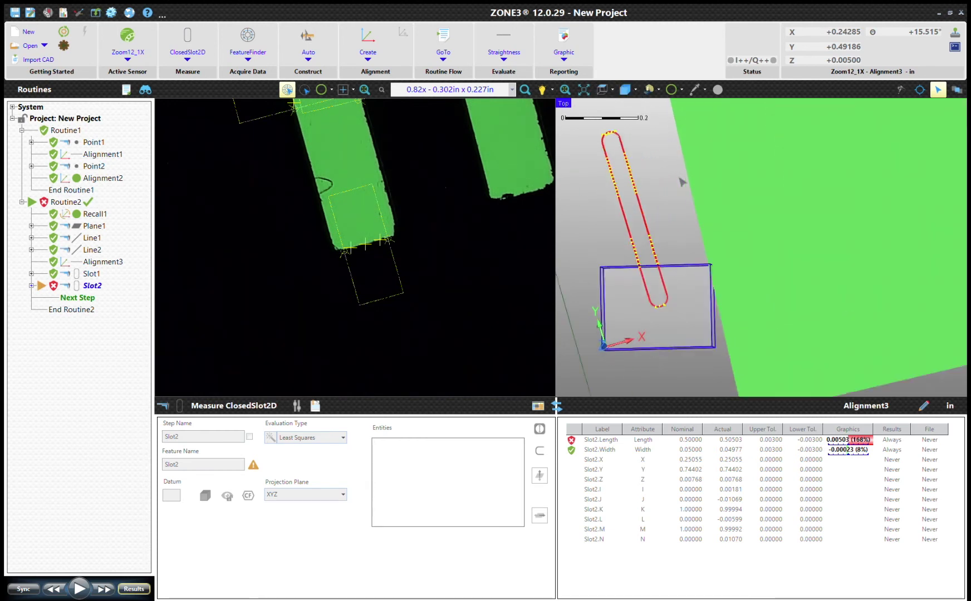
scroll(792, 223, "down", 5)
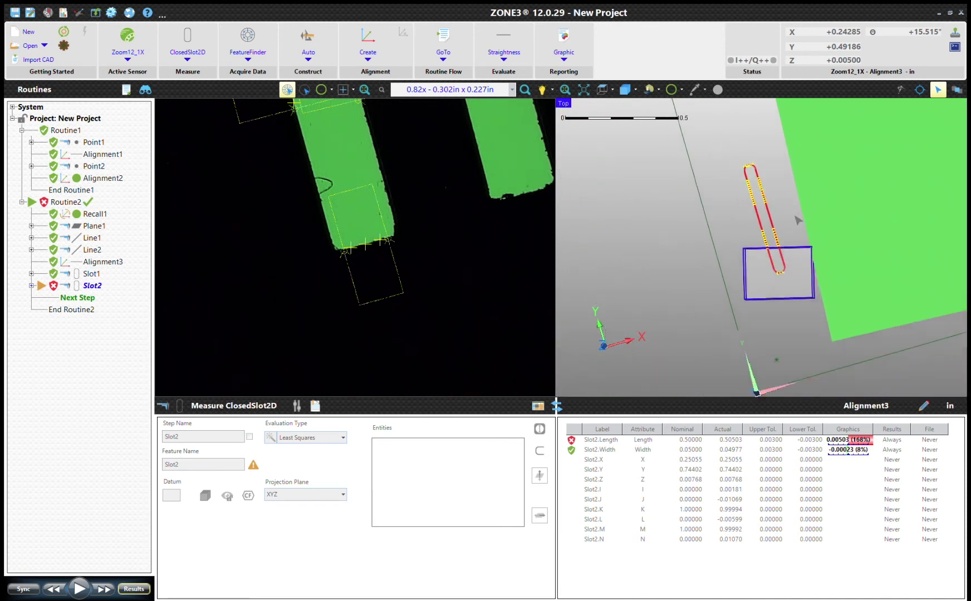
middle_click_drag(840, 234, 727, 235)
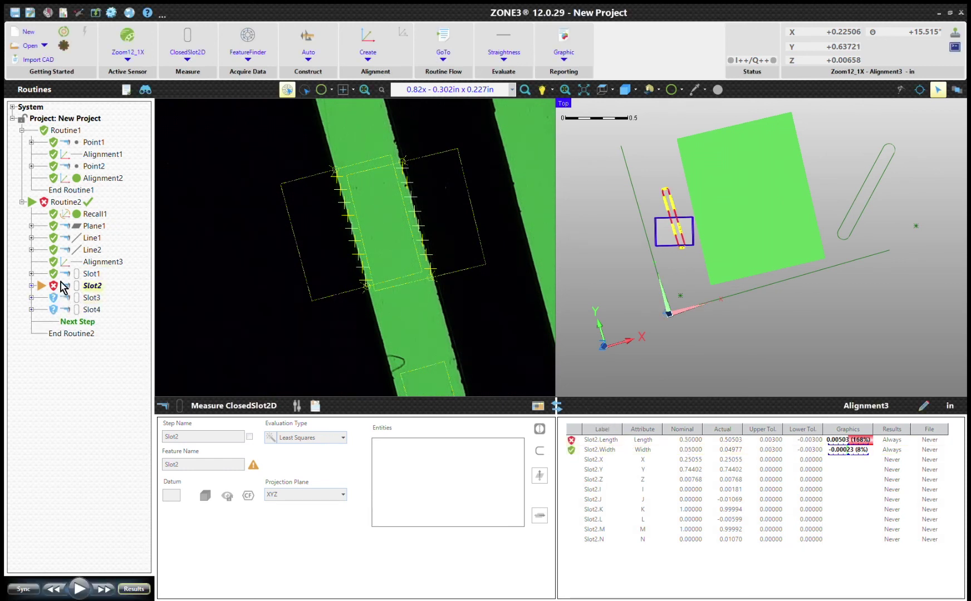
- Start Routine2 so Slot2 through Slot4 are measured again from scratch
left_click(77, 588)
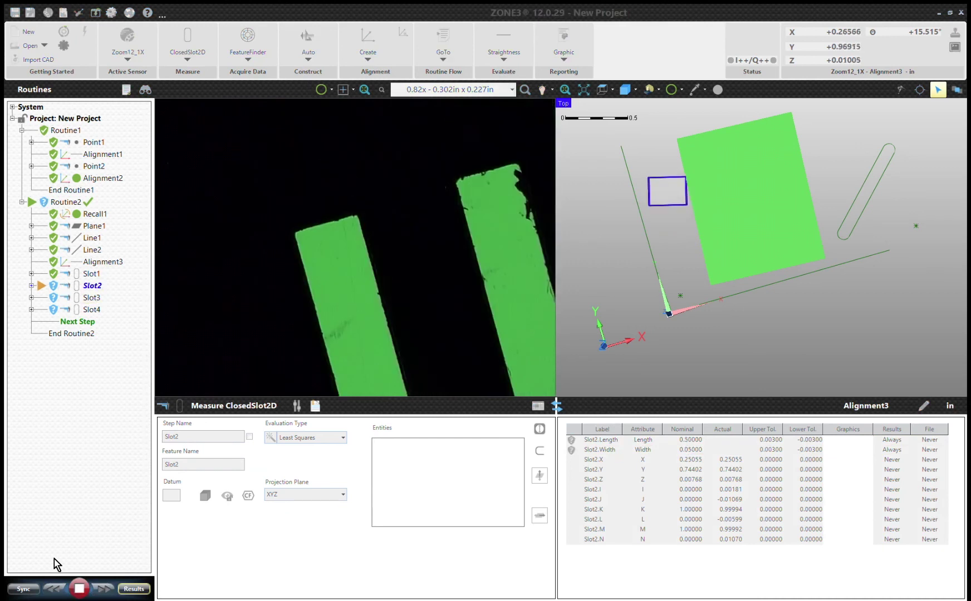